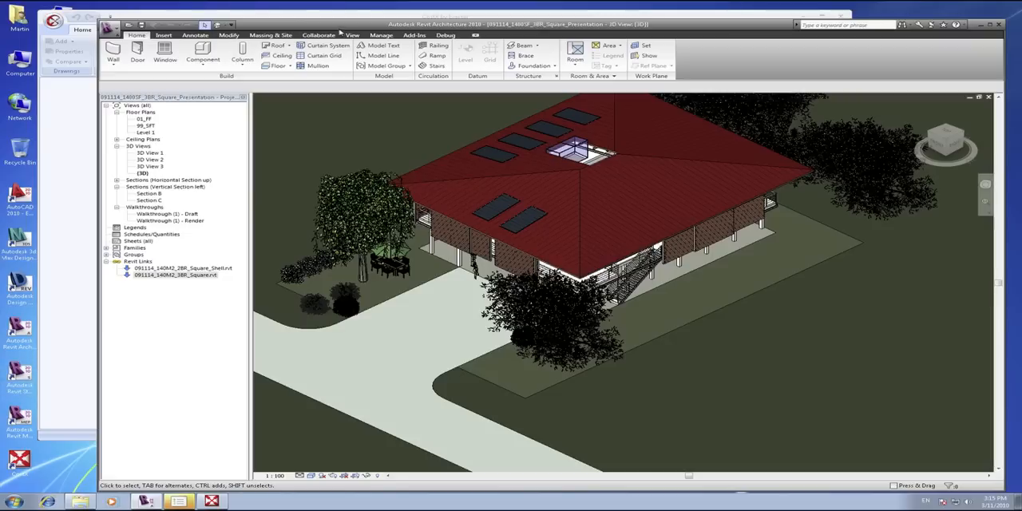
Try a DWF export of the current 3D view using the DWF Files (*.dwf) type, and leave without exporting.
{"action": "left_click_drag", "start_coordinate": [339, 32], "coordinate": [322, 25]}
{"action": "scroll", "coordinate": [650, 281], "scroll_direction": "up", "scroll_amount": 1}
{"action": "left_click_drag", "start_coordinate": [650, 282], "coordinate": [673, 317]}
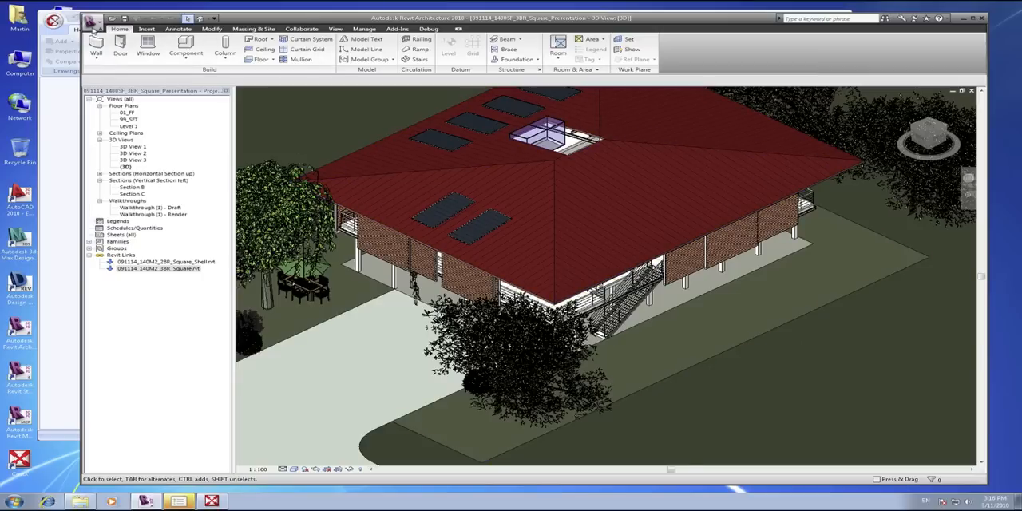
{"action": "left_click", "coordinate": [92, 21]}
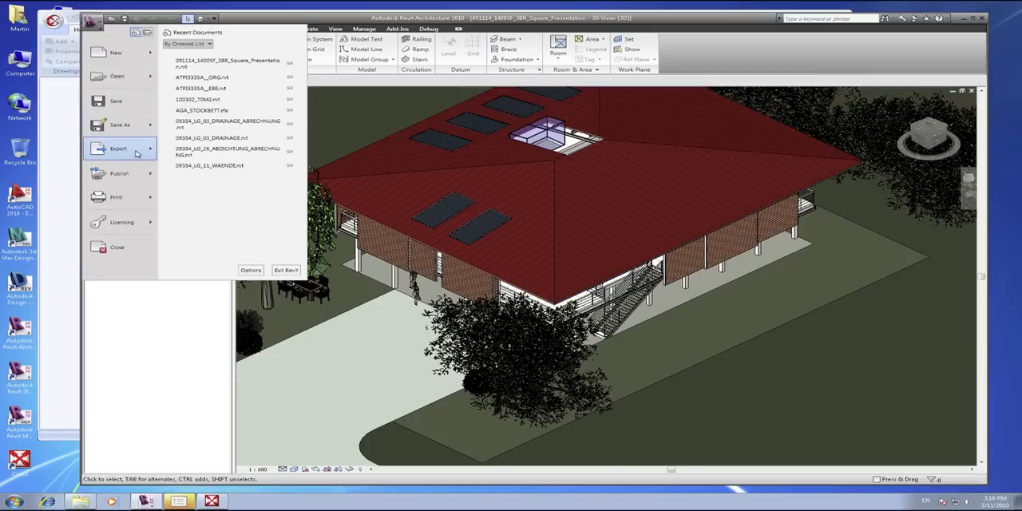
{"action": "mouse_move", "coordinate": [150, 149]}
{"action": "left_click", "coordinate": [175, 89]}
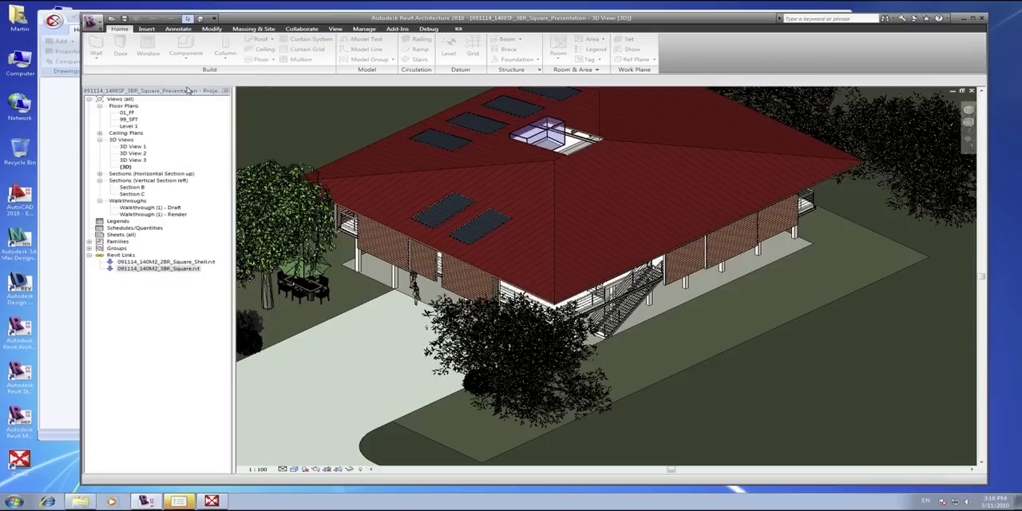
{"action": "left_click", "coordinate": [600, 344]}
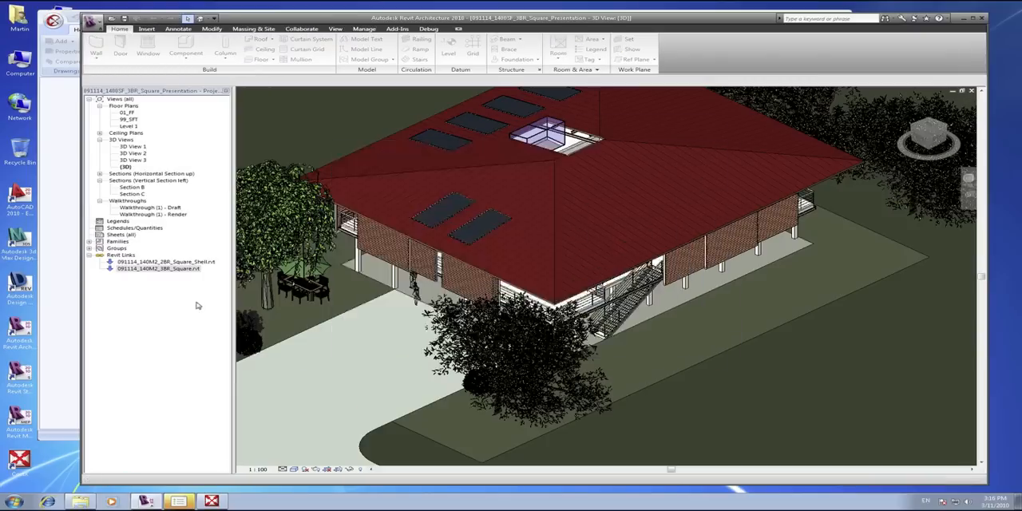
{"action": "left_click", "coordinate": [524, 314]}
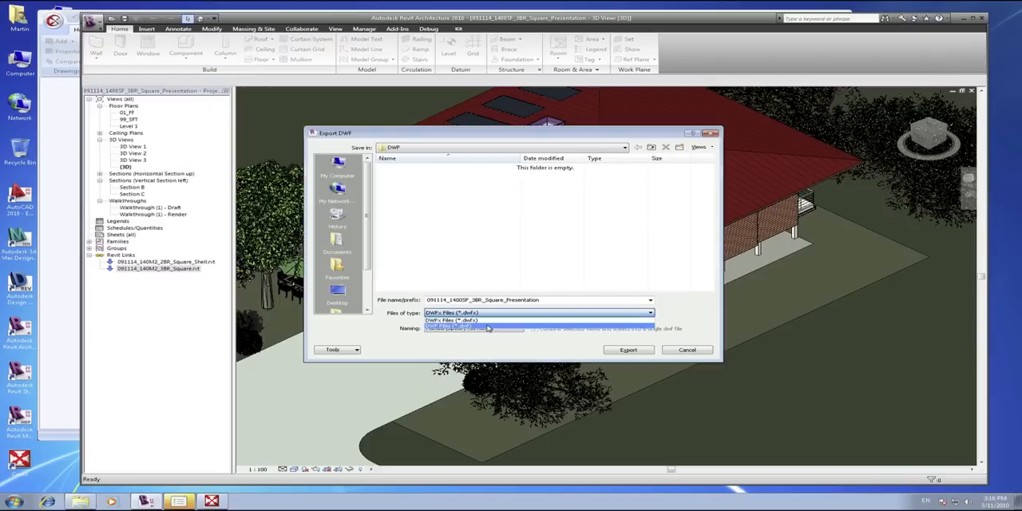
{"action": "left_click", "coordinate": [489, 326]}
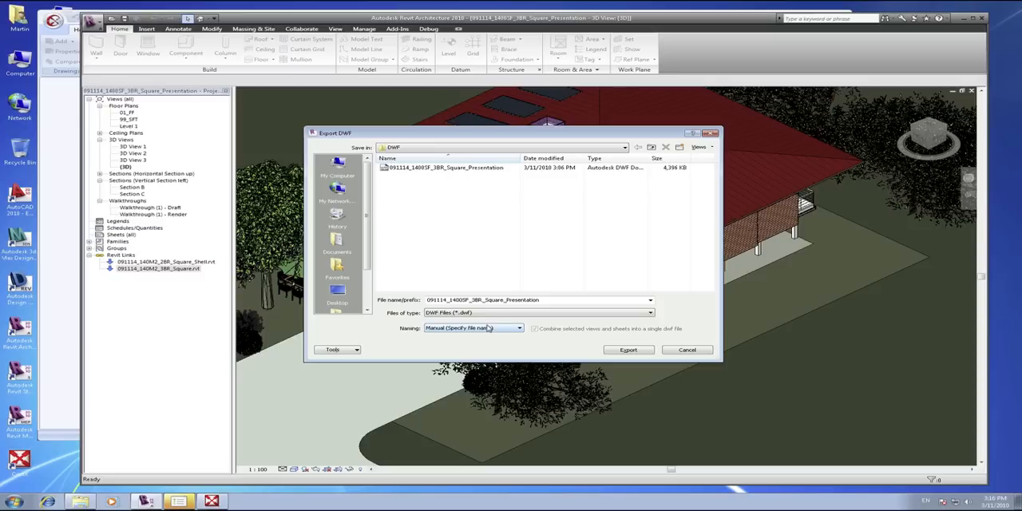
{"action": "left_click", "coordinate": [387, 169]}
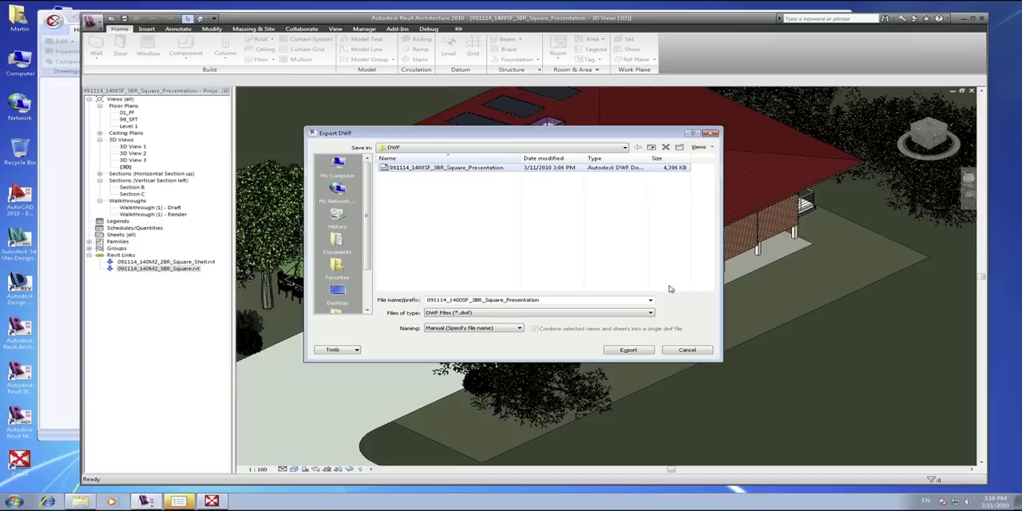
{"action": "left_click", "coordinate": [689, 348]}
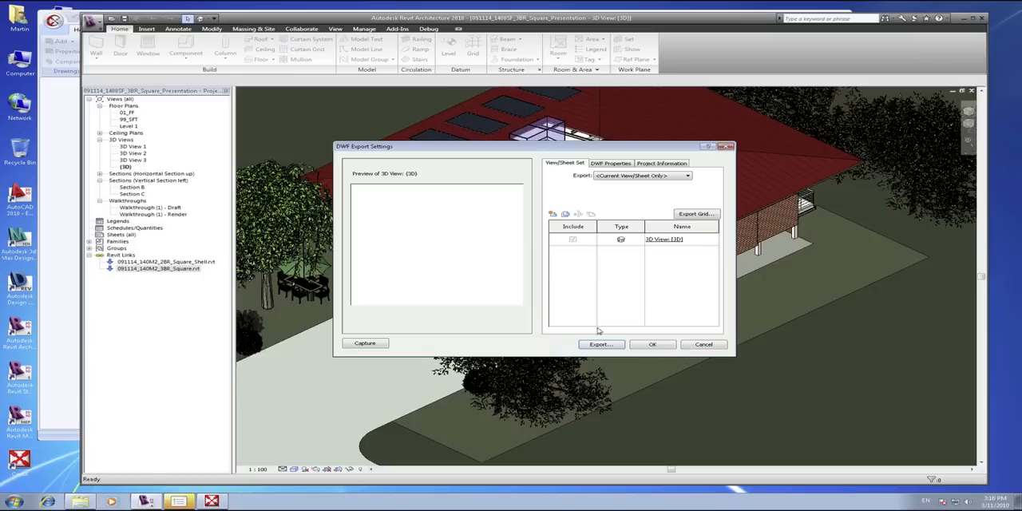
{"action": "left_click", "coordinate": [705, 348]}
Switch to CostX and start a new building named Louisiana 99th Ward 1400SF with building code LRC1003LOU.
{"action": "left_click", "coordinate": [54, 302]}
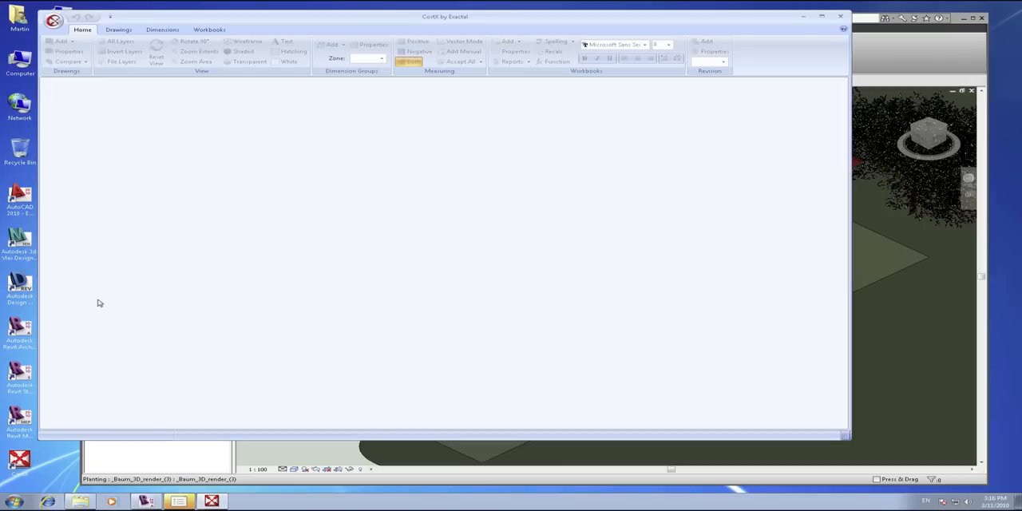
{"action": "left_click", "coordinate": [54, 29]}
{"action": "left_click", "coordinate": [67, 42]}
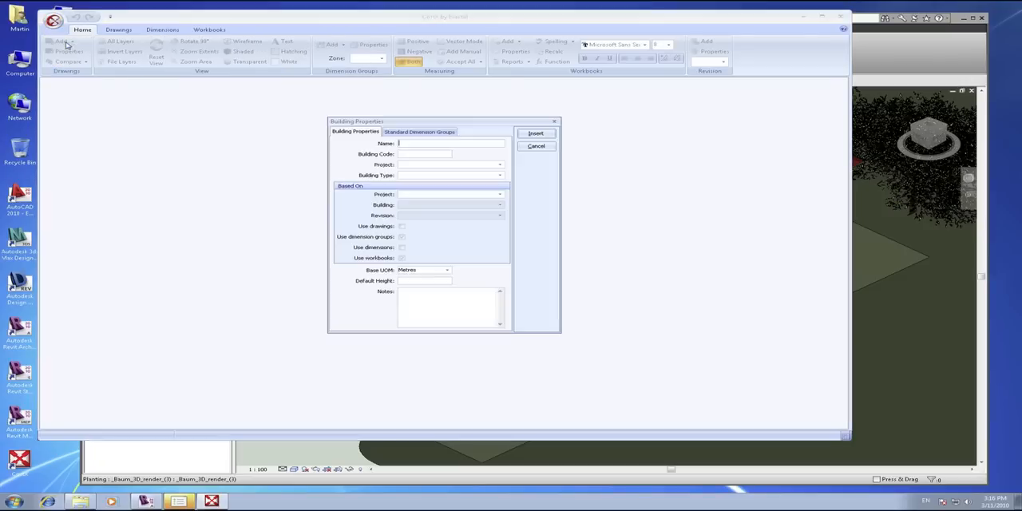
{"action": "left_click", "coordinate": [431, 144]}
{"action": "type", "text": "k"}
{"action": "type", "text": "ouisiana"}
{"action": "type", "text": " 99th Wa"}
{"action": "type", "text": "rd 1400"}
{"action": "type", "text": "LR"}
{"action": "type", "text": "C1003LOU"}
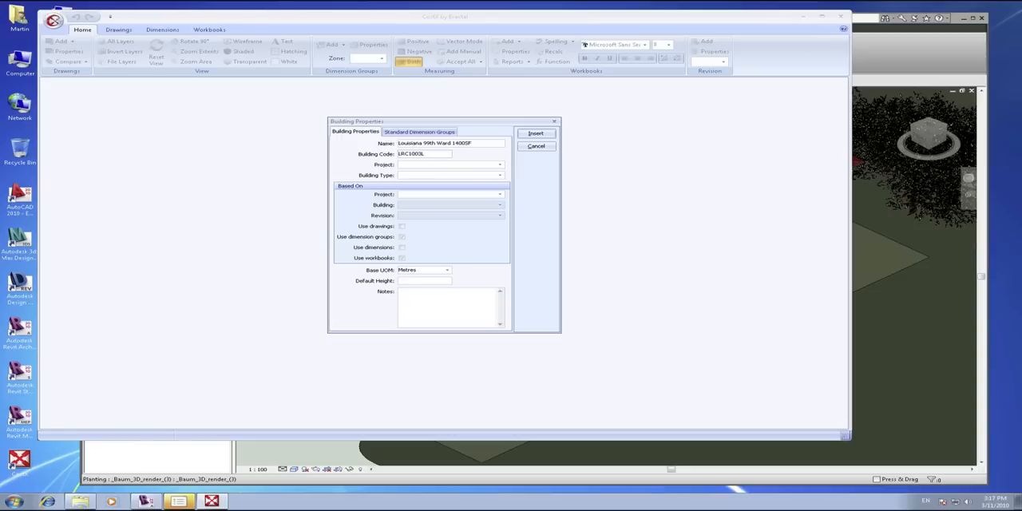
Assign the building to Default Project, set its building type to Residential and insert it.
{"action": "left_click", "coordinate": [500, 164]}
{"action": "left_click", "coordinate": [431, 180]}
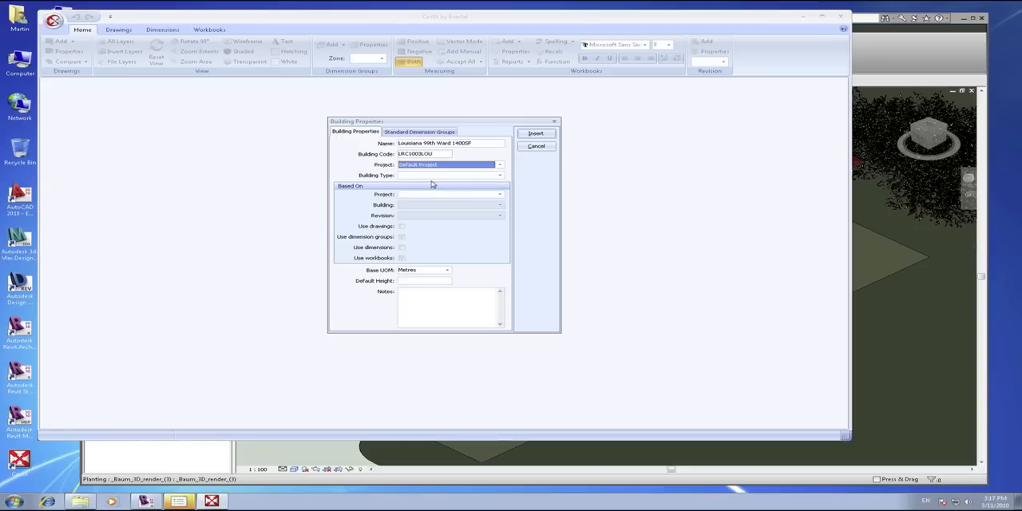
{"action": "left_click", "coordinate": [500, 174]}
{"action": "left_click", "coordinate": [452, 190]}
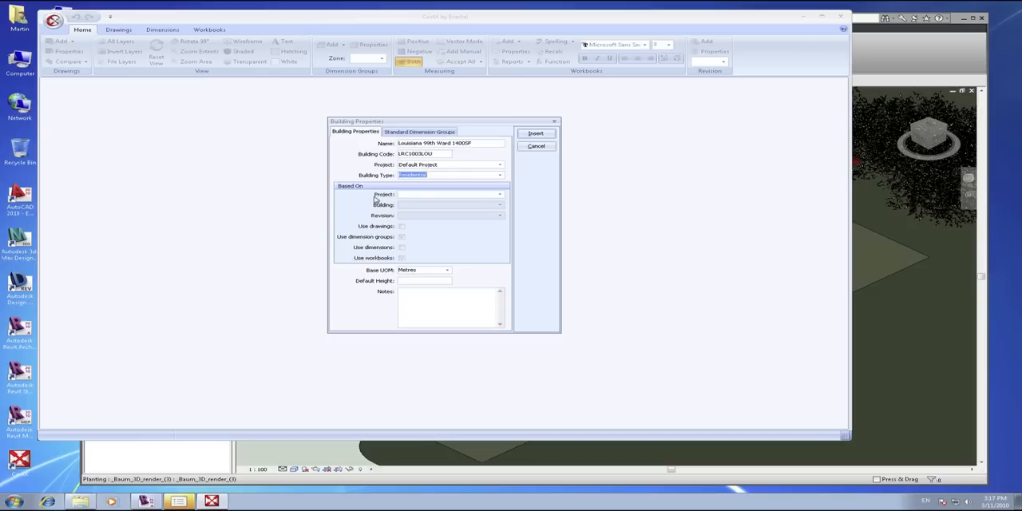
{"action": "left_click", "coordinate": [528, 132]}
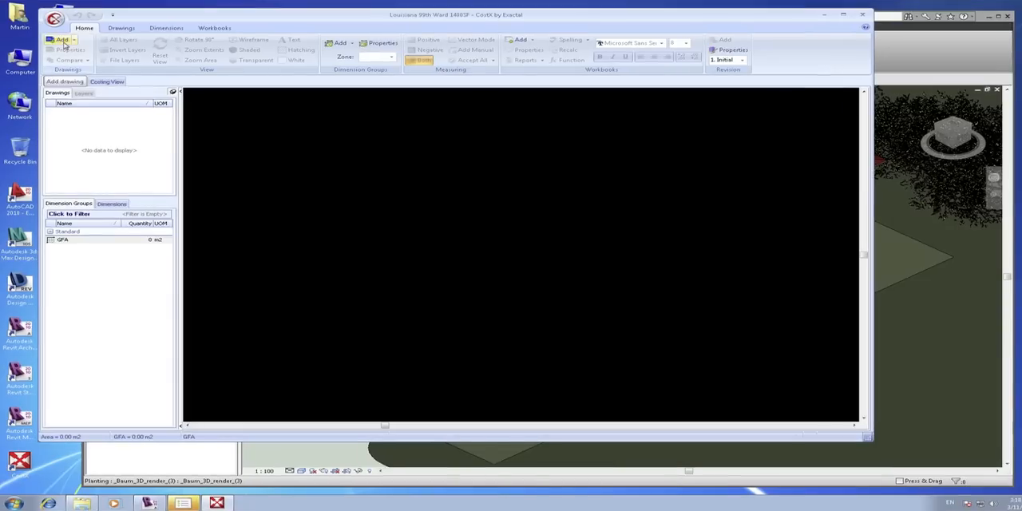
Import the DWF file 091114_1400SF_3BR_Square_Presentation as a multisheet Revit drawing with the default drawing properties.
{"action": "left_click", "coordinate": [74, 40]}
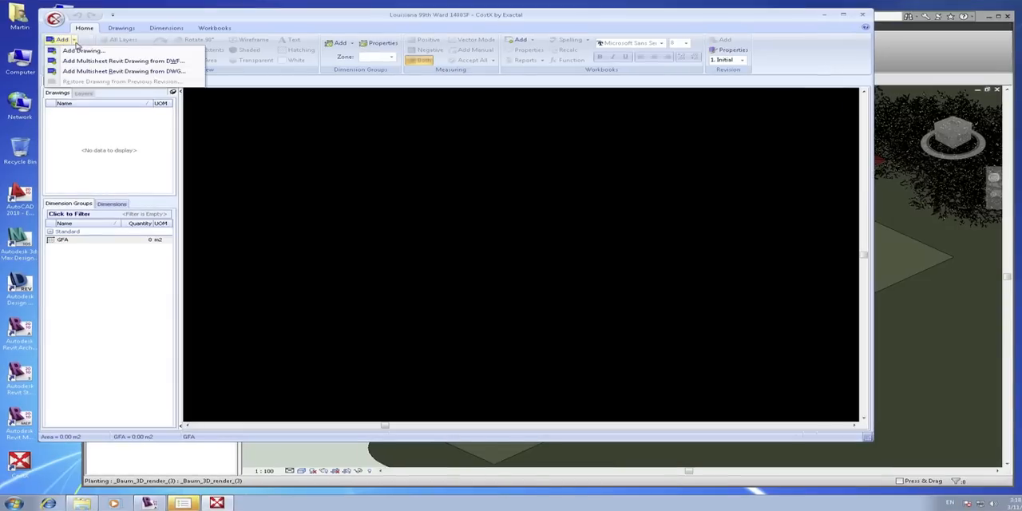
{"action": "left_click", "coordinate": [122, 61]}
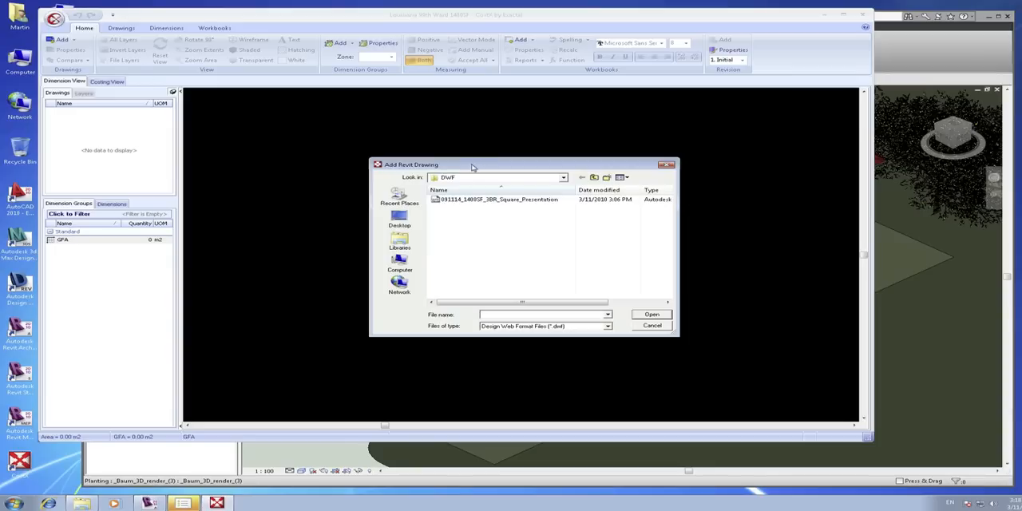
{"action": "left_click_drag", "start_coordinate": [474, 164], "coordinate": [421, 126]}
{"action": "left_click", "coordinate": [441, 163]}
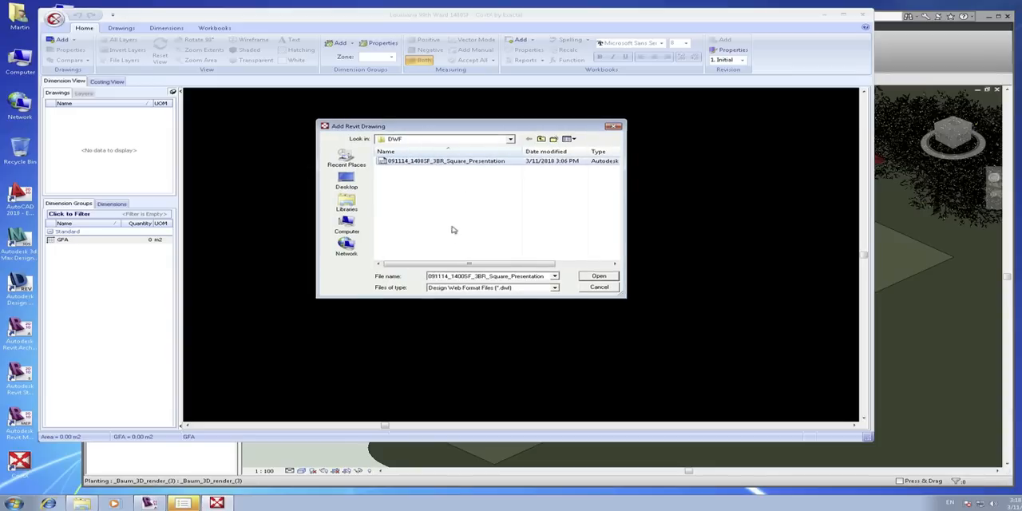
{"action": "left_click", "coordinate": [598, 277]}
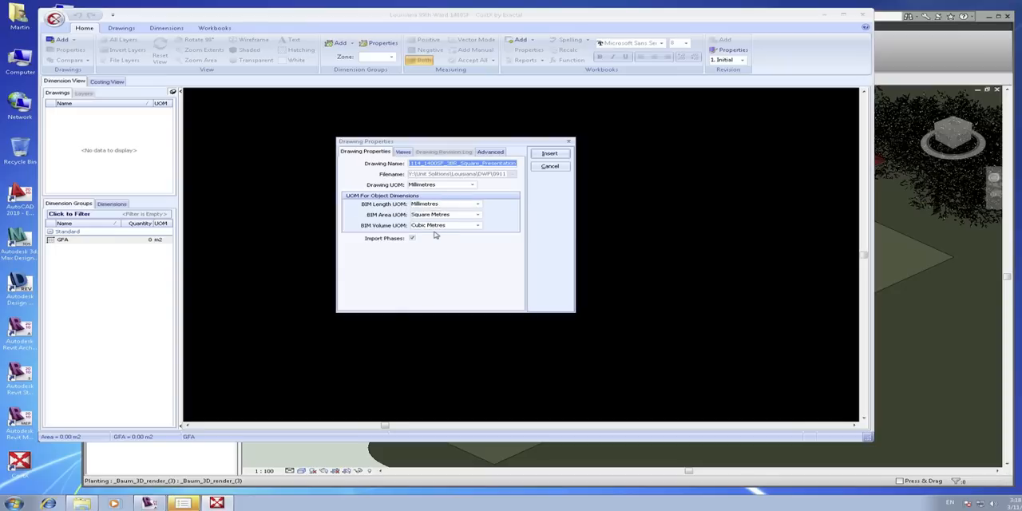
{"action": "left_click", "coordinate": [541, 153]}
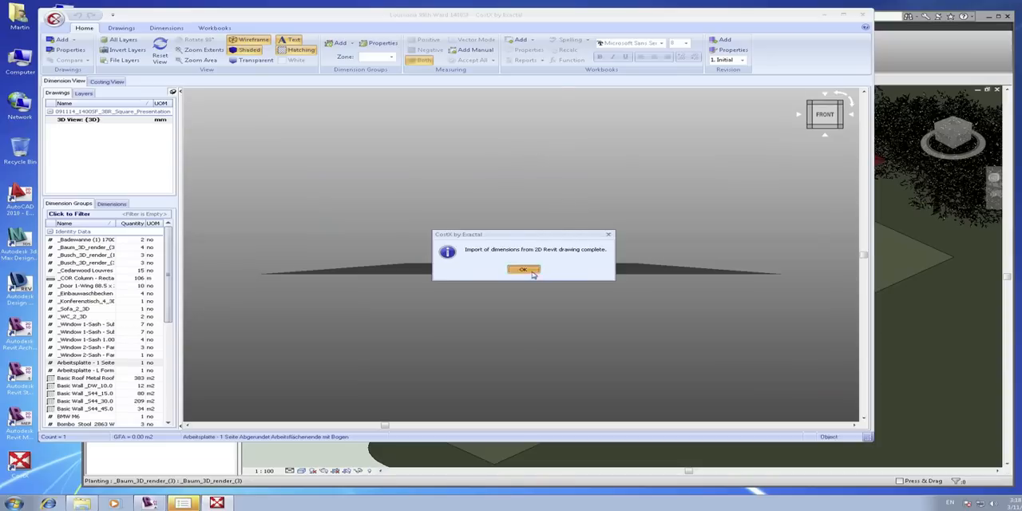
{"action": "left_click", "coordinate": [525, 271]}
Examine the imported 3D house model and the wall, floor and column entries in its dimension groups.
{"action": "left_click_drag", "start_coordinate": [667, 217], "coordinate": [589, 261]}
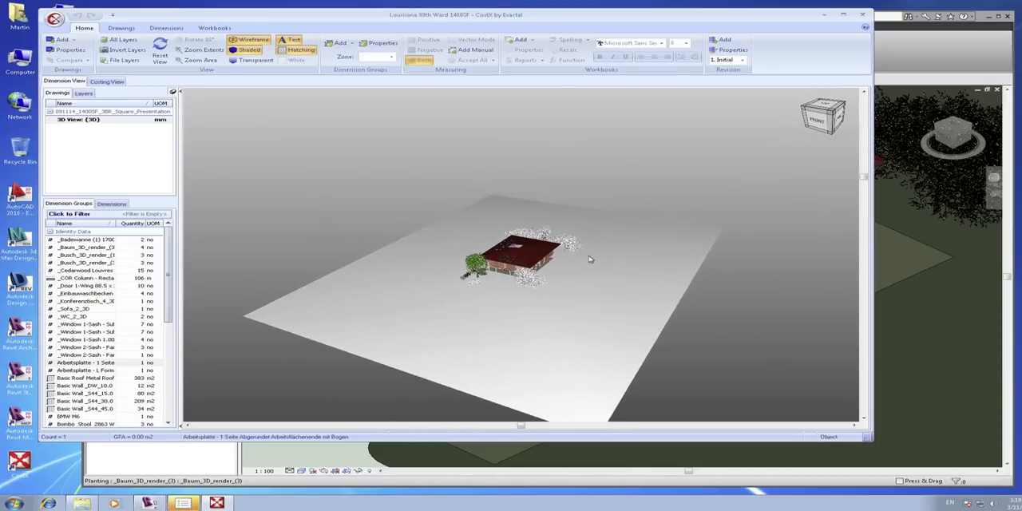
{"action": "scroll", "coordinate": [520, 261], "scroll_direction": "up", "scroll_amount": 6}
{"action": "scroll", "coordinate": [520, 260], "scroll_direction": "down", "scroll_amount": 2}
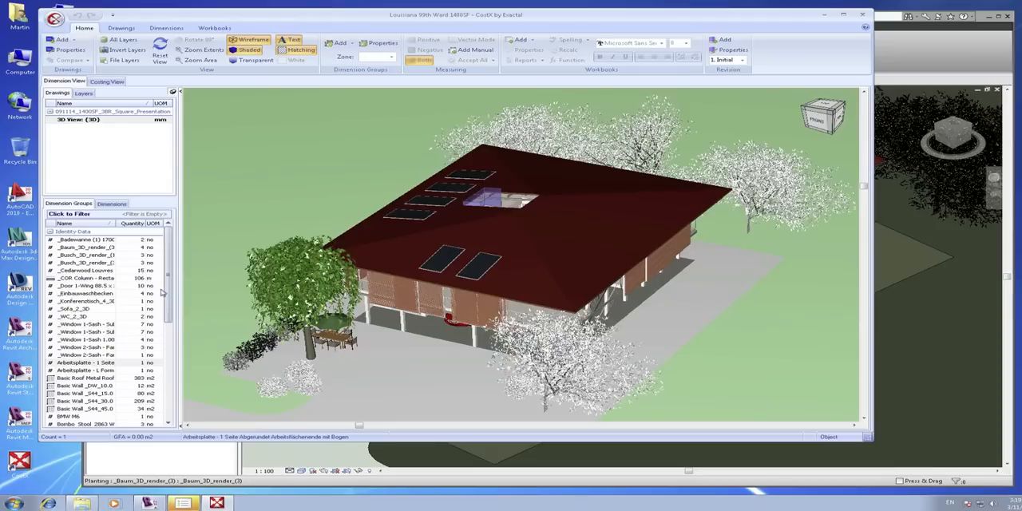
{"action": "left_click_drag", "start_coordinate": [169, 292], "coordinate": [170, 346]}
{"action": "left_click_drag", "start_coordinate": [182, 308], "coordinate": [296, 308]}
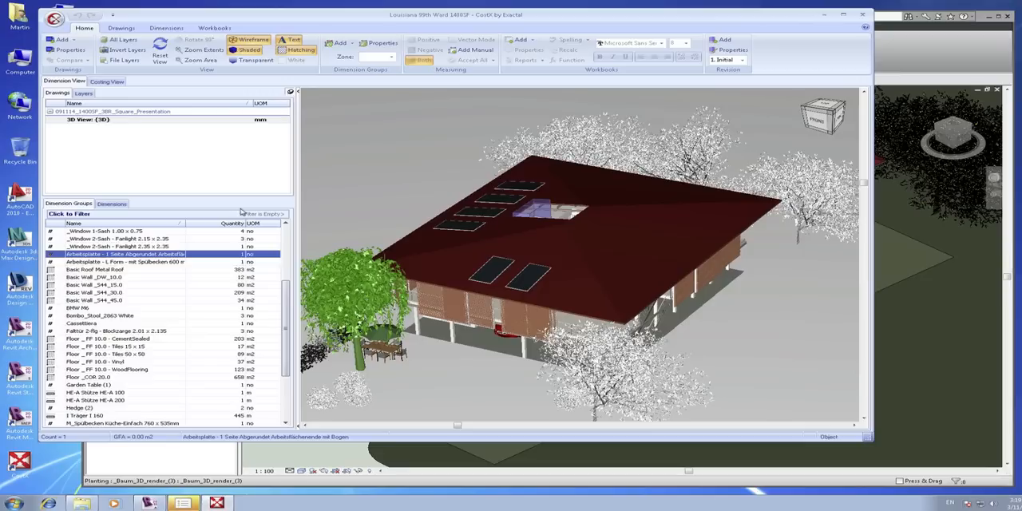
{"action": "left_click", "coordinate": [86, 278]}
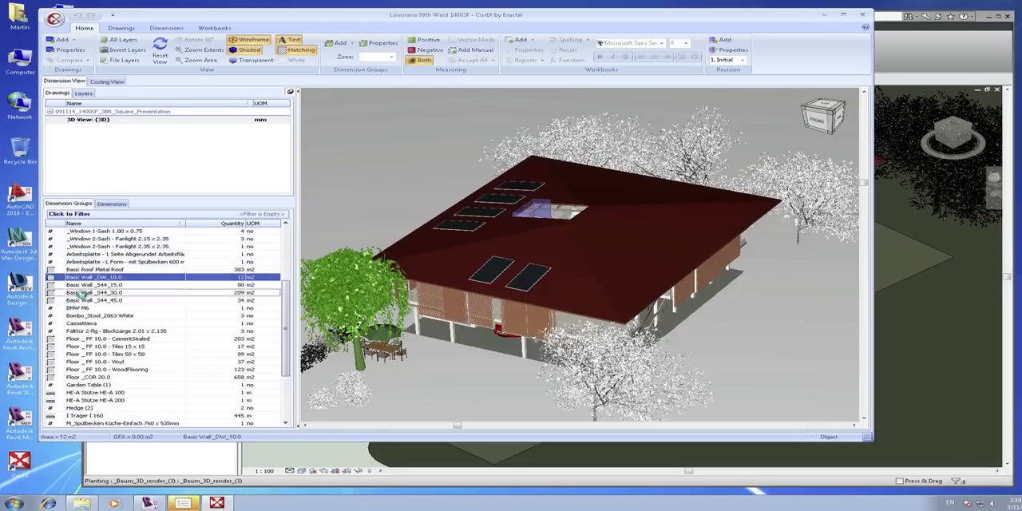
{"action": "left_click", "coordinate": [85, 292]}
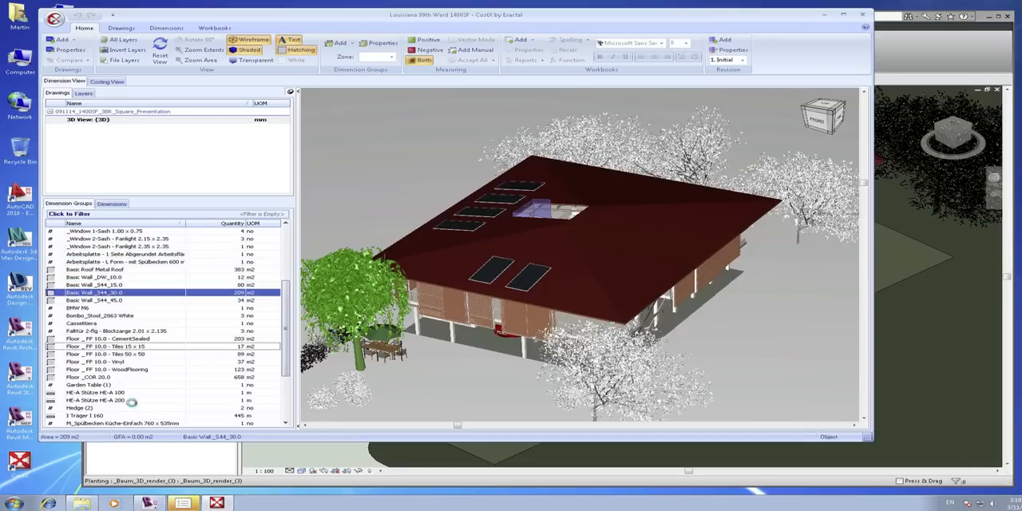
{"action": "left_click", "coordinate": [94, 346]}
{"action": "left_click", "coordinate": [92, 392]}
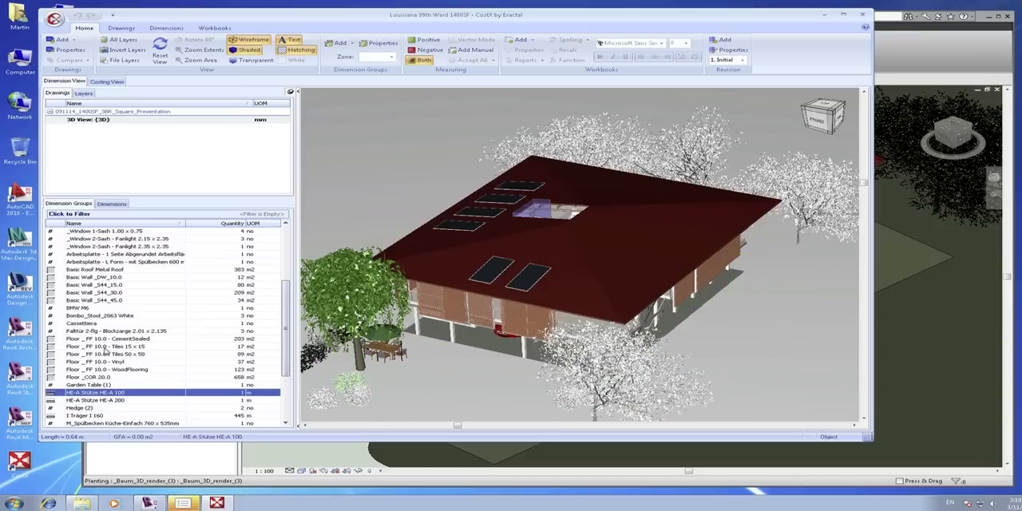
{"action": "mouse_move", "coordinate": [105, 352]}
Add a new workbook named Wall Schedule in the costing view.
{"action": "left_click", "coordinate": [107, 82]}
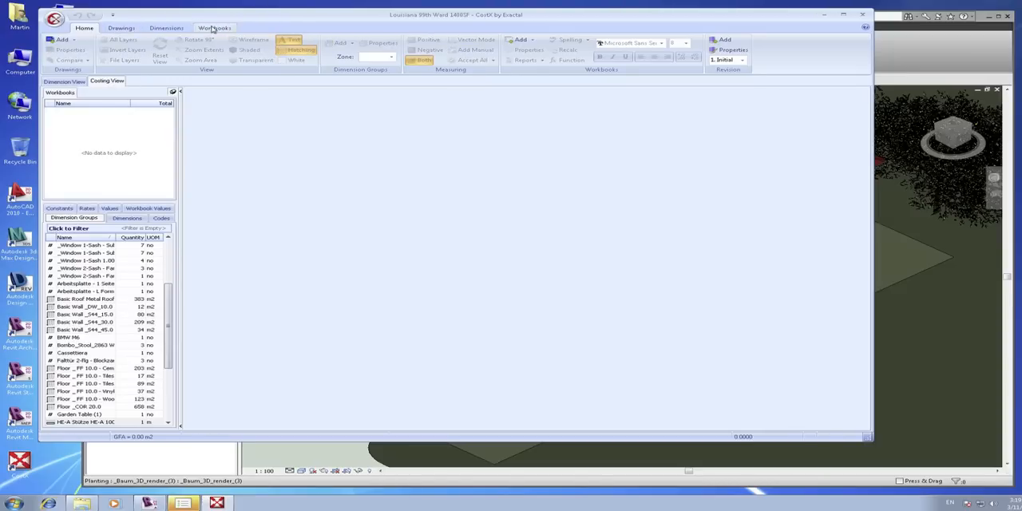
{"action": "left_click", "coordinate": [213, 28]}
{"action": "left_click", "coordinate": [54, 56]}
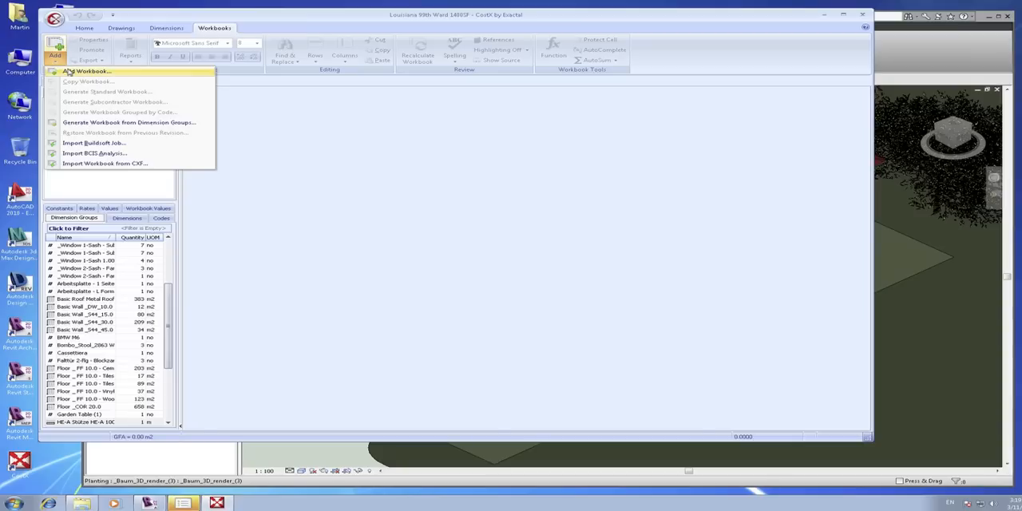
{"action": "left_click", "coordinate": [70, 71]}
{"action": "type", "text": "Wa"}
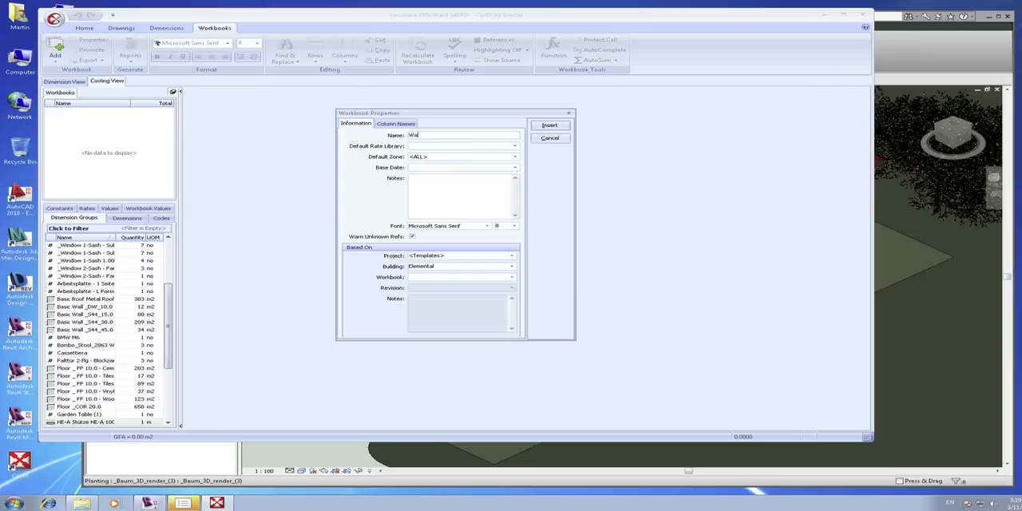
{"action": "type", "text": "ll Schedule"}
{"action": "left_click", "coordinate": [549, 127]}
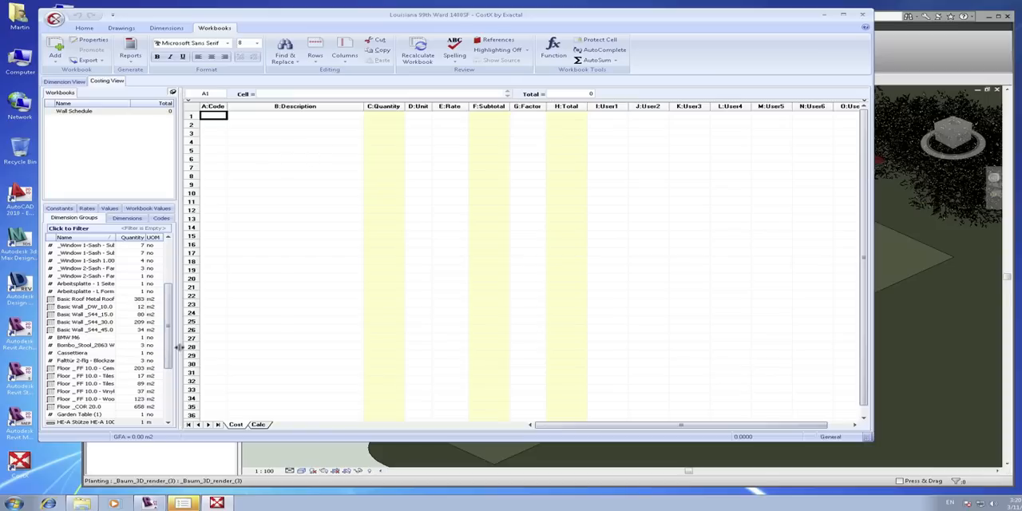
Bring the dimension group Basic Wall _DW_10.0 into the first row of the Wall Schedule and select <ALL> zones for it.
{"action": "left_click_drag", "start_coordinate": [176, 352], "coordinate": [231, 351]}
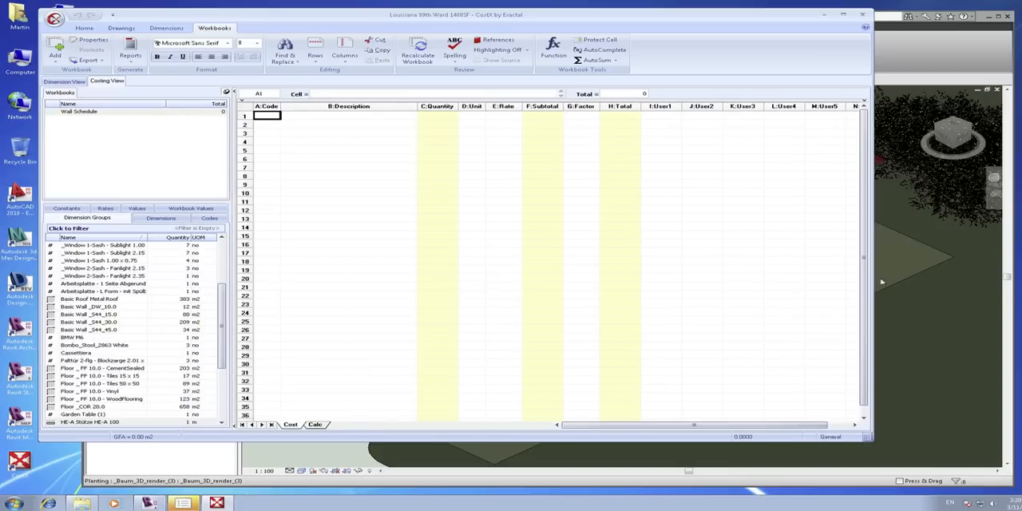
{"action": "left_click", "coordinate": [88, 309]}
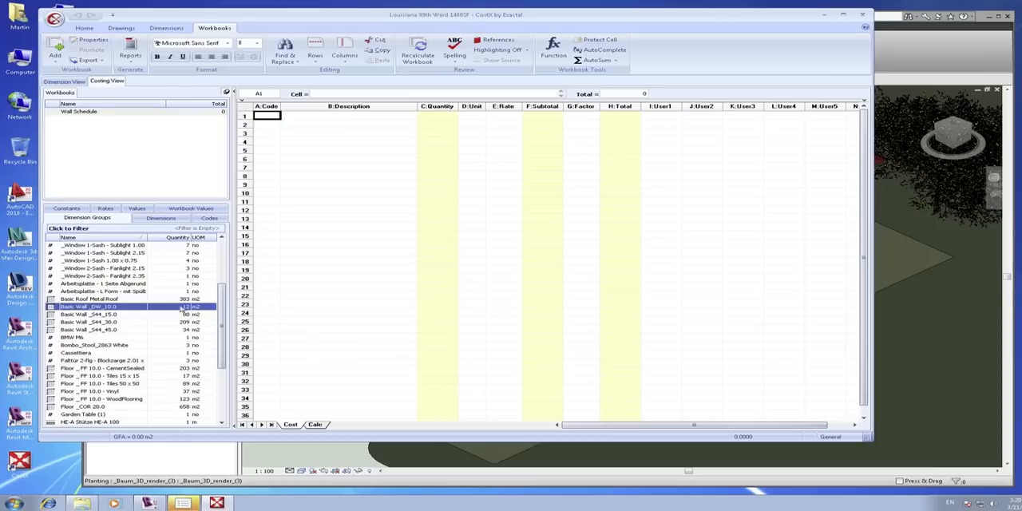
{"action": "left_click_drag", "start_coordinate": [183, 308], "coordinate": [341, 119]}
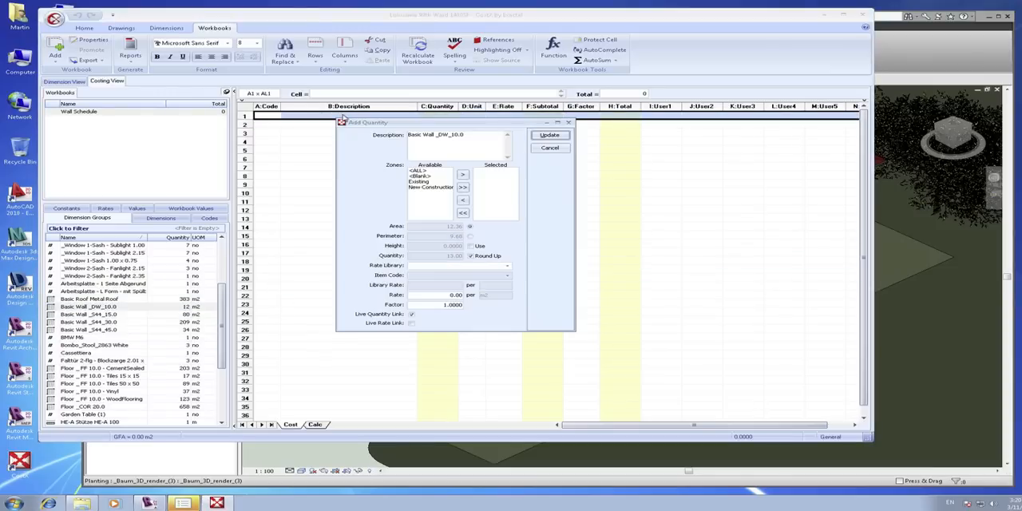
{"action": "left_click", "coordinate": [431, 176]}
{"action": "left_click", "coordinate": [428, 170]}
{"action": "left_click", "coordinate": [463, 174]}
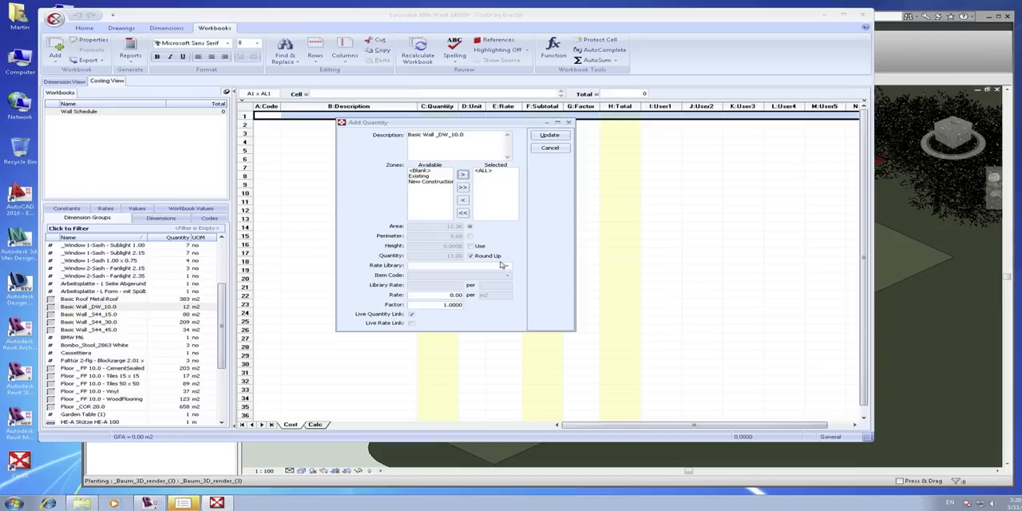
Set the wall quantity's rate to 45 per m2 and enter it in the workbook.
{"action": "left_click", "coordinate": [445, 296]}
{"action": "left_click_drag", "start_coordinate": [450, 296], "coordinate": [360, 301]}
{"action": "type", "text": "45"}
{"action": "left_click", "coordinate": [551, 134]}
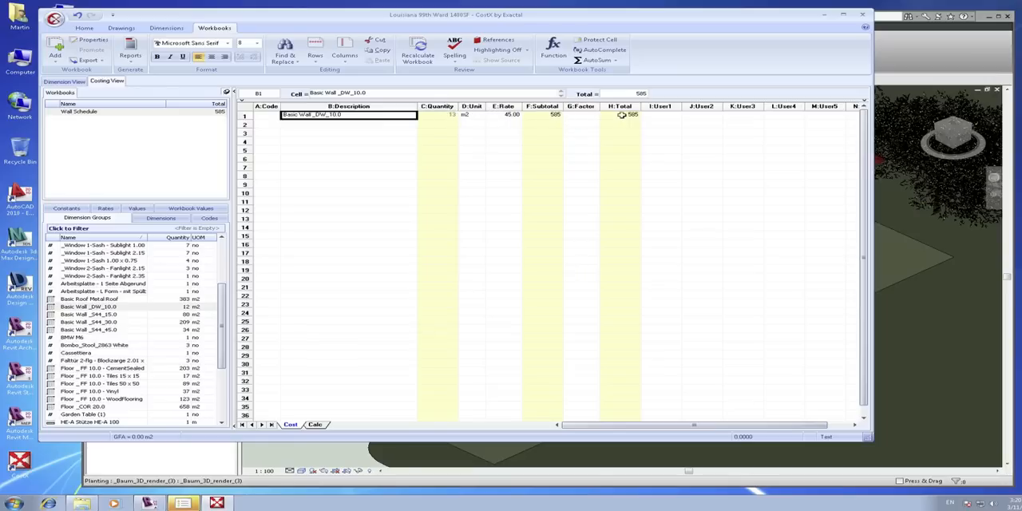
Bring the dimension groups Basic Wall _S44_15.0, _S44_30.0 and _S44_45.0 into workbook rows 2 to 4, using <ALL> zones.
{"action": "left_click", "coordinate": [117, 315]}
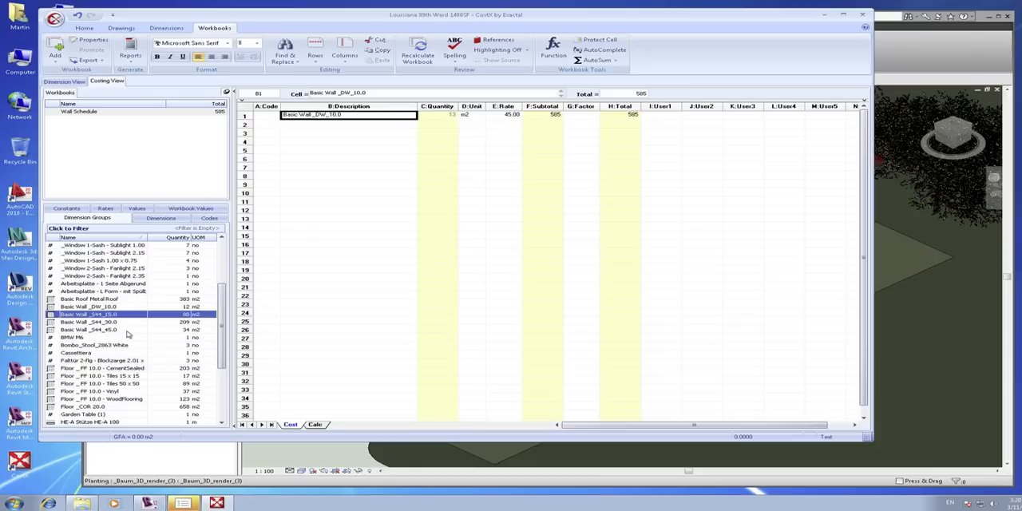
{"action": "left_click", "coordinate": [124, 329], "text": "shift"}
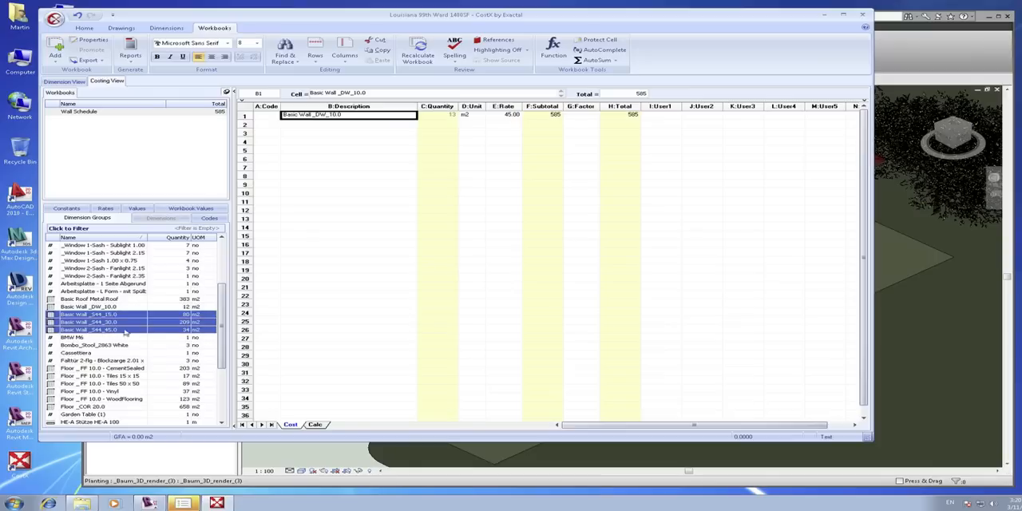
{"action": "left_click_drag", "start_coordinate": [91, 326], "coordinate": [321, 128]}
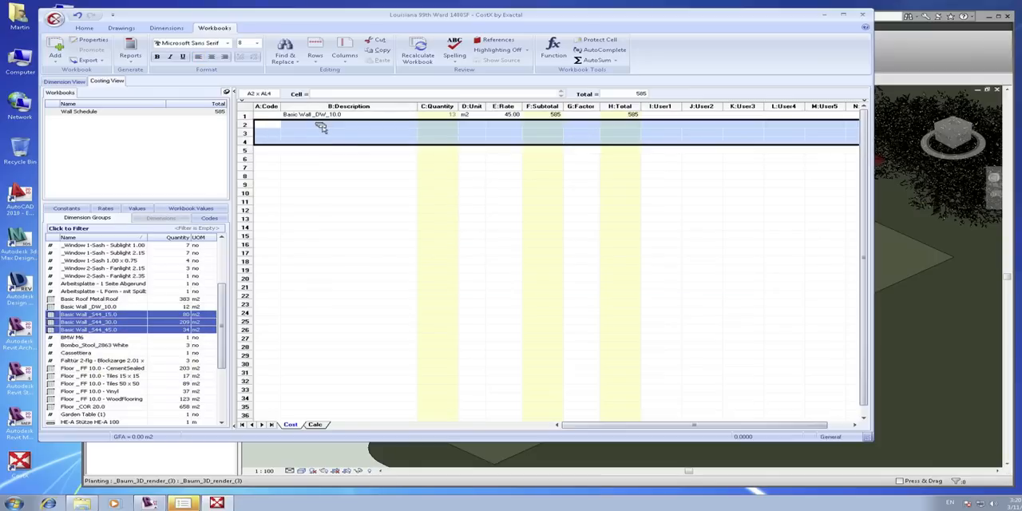
{"action": "left_click", "coordinate": [423, 182]}
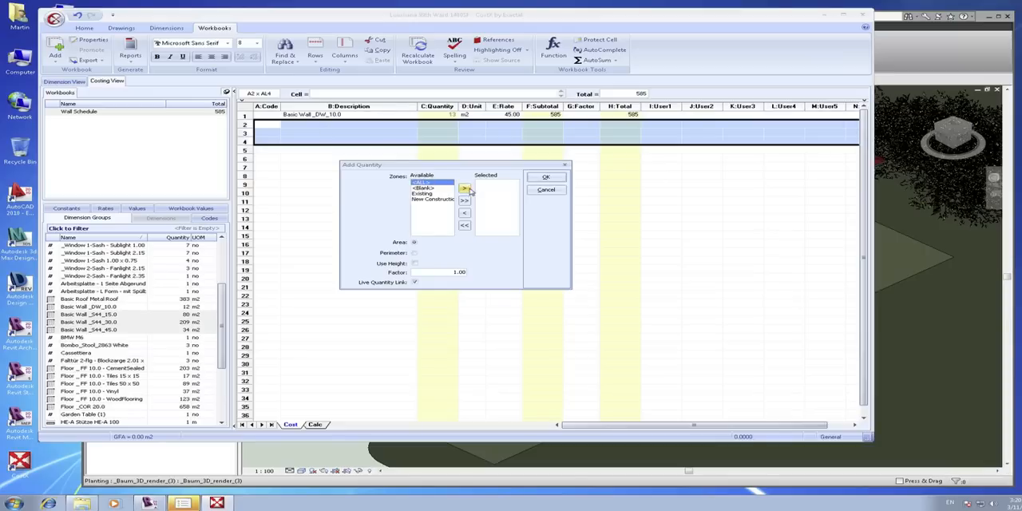
{"action": "left_click", "coordinate": [464, 187]}
{"action": "left_click", "coordinate": [545, 177]}
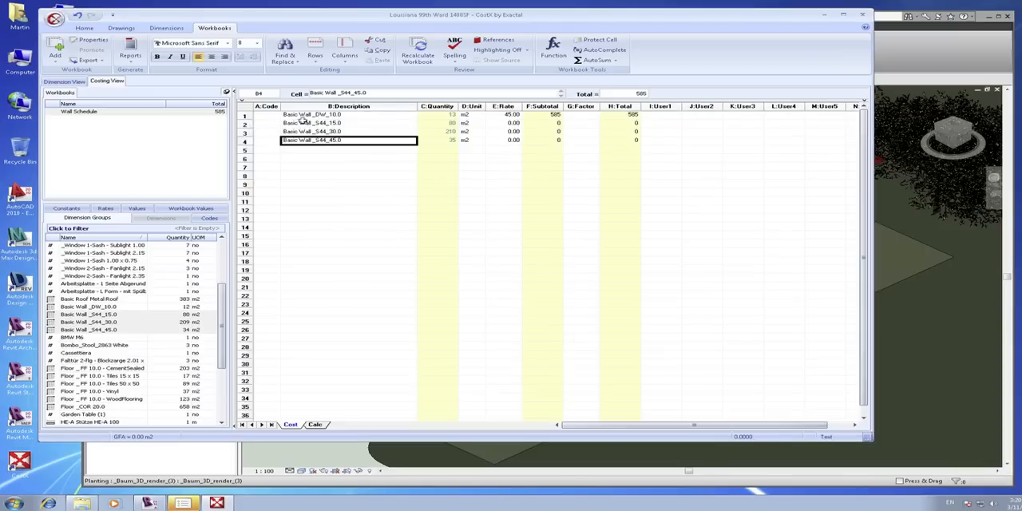
Set the rates of Basic Wall _S44_15.0, _S44_30.0 and _S44_45.0 to 65, 90 and 115.
{"action": "left_click", "coordinate": [515, 124]}
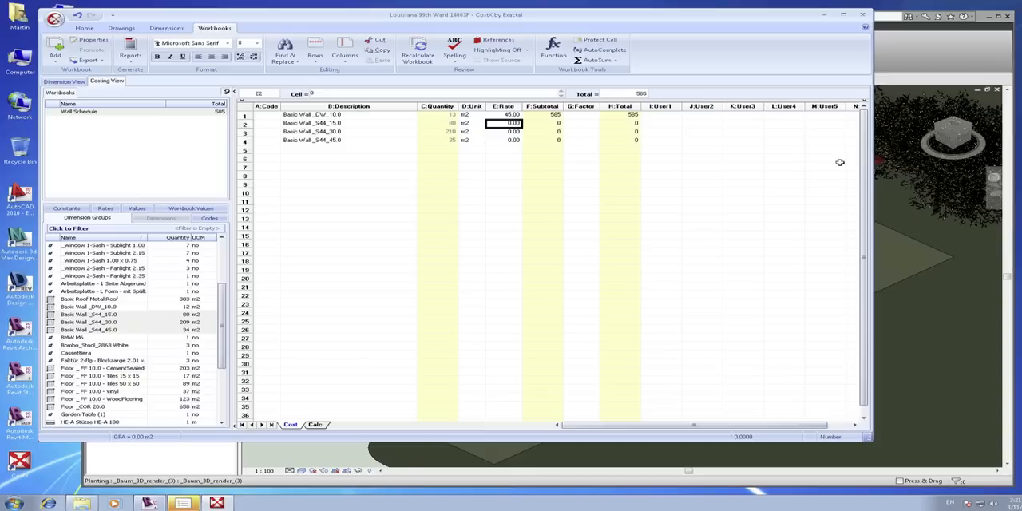
{"action": "type", "text": "65"}
{"action": "key", "text": "Return"}
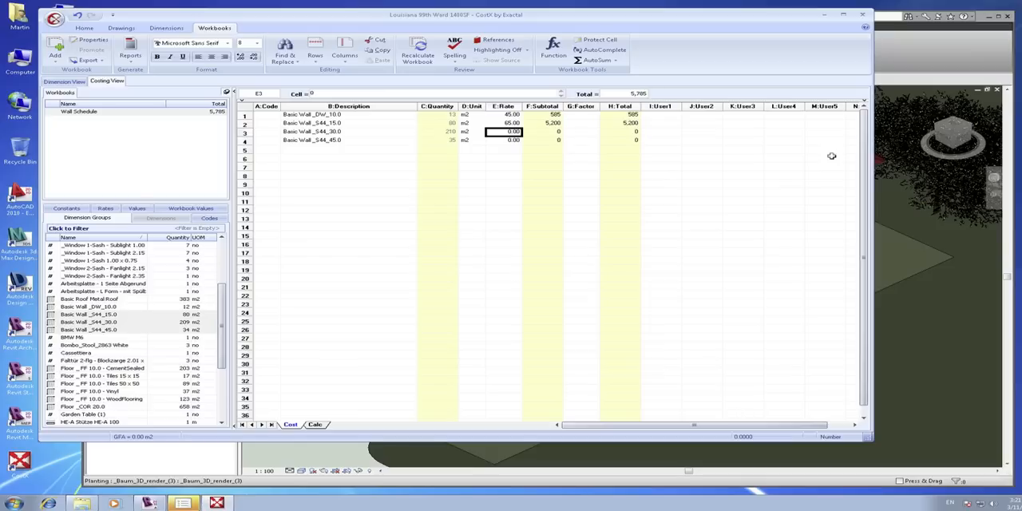
{"action": "type", "text": "90"}
{"action": "key", "text": "Return"}
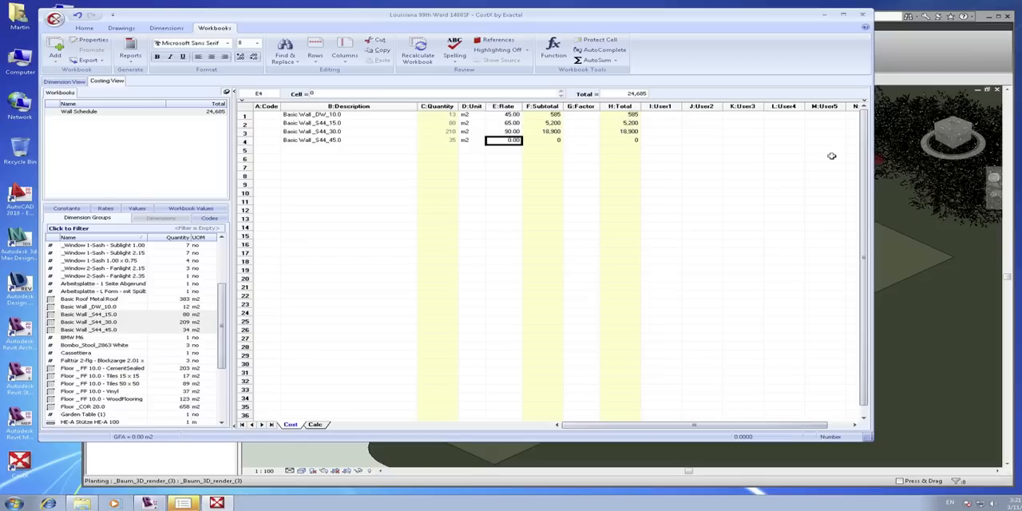
{"action": "type", "text": "115"}
{"action": "key", "text": "Return"}
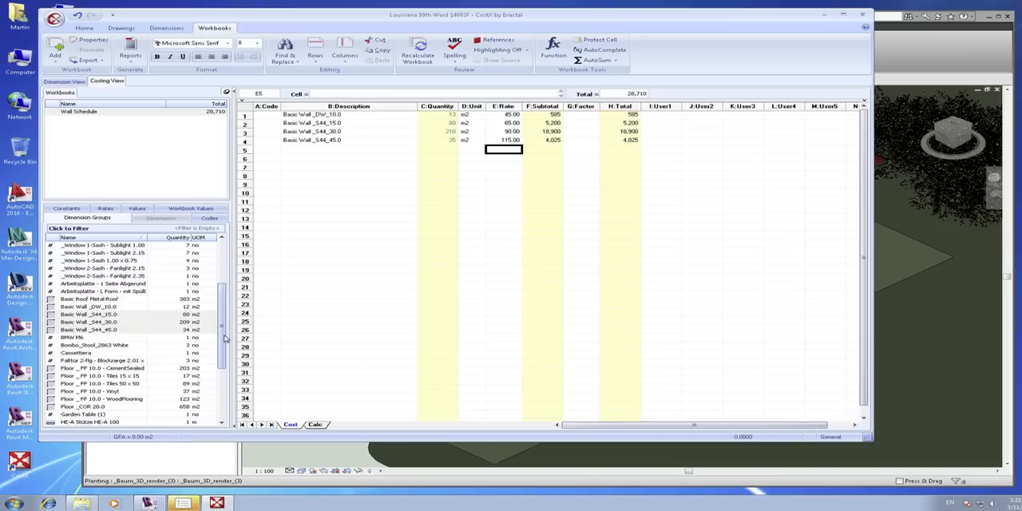
Generate a print preview of the Bill of Quantities - 3 Levels report from the Wall Schedule workbook.
{"action": "left_click_drag", "start_coordinate": [225, 338], "coordinate": [225, 297]}
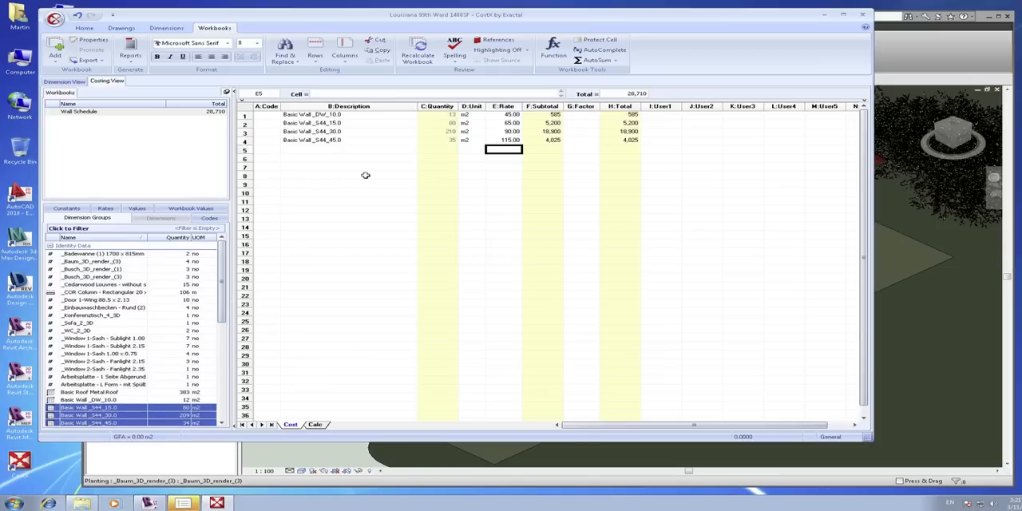
{"action": "left_click", "coordinate": [93, 113]}
{"action": "left_click", "coordinate": [128, 57]}
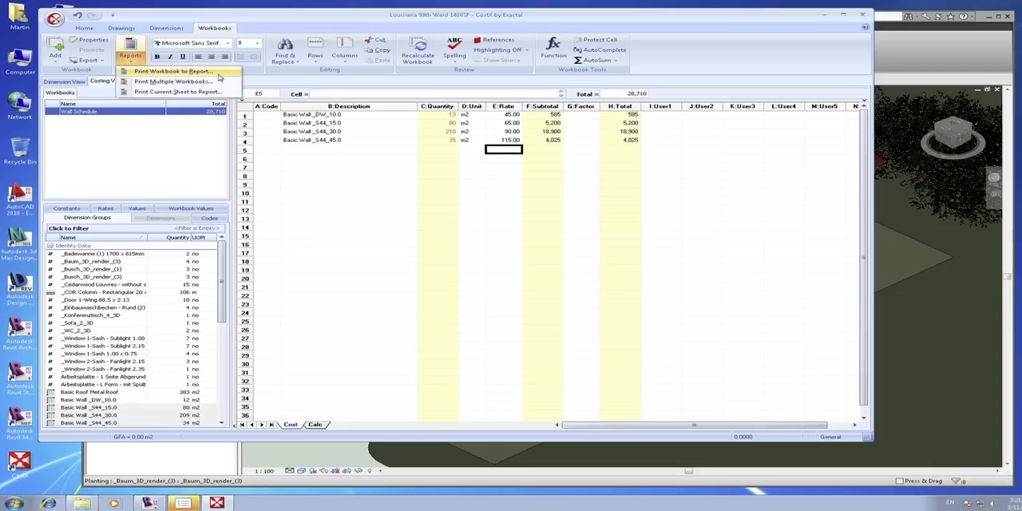
{"action": "left_click", "coordinate": [217, 73]}
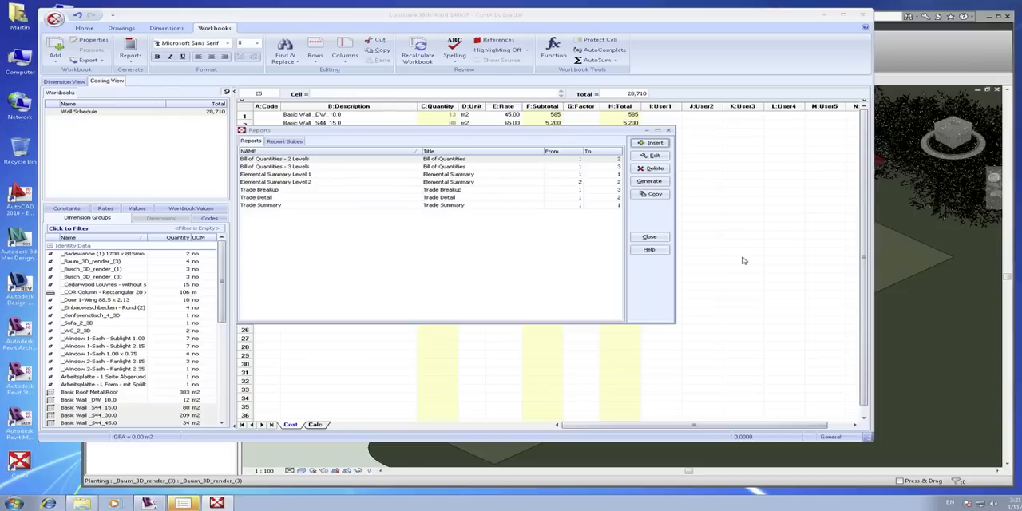
{"action": "left_click", "coordinate": [288, 168]}
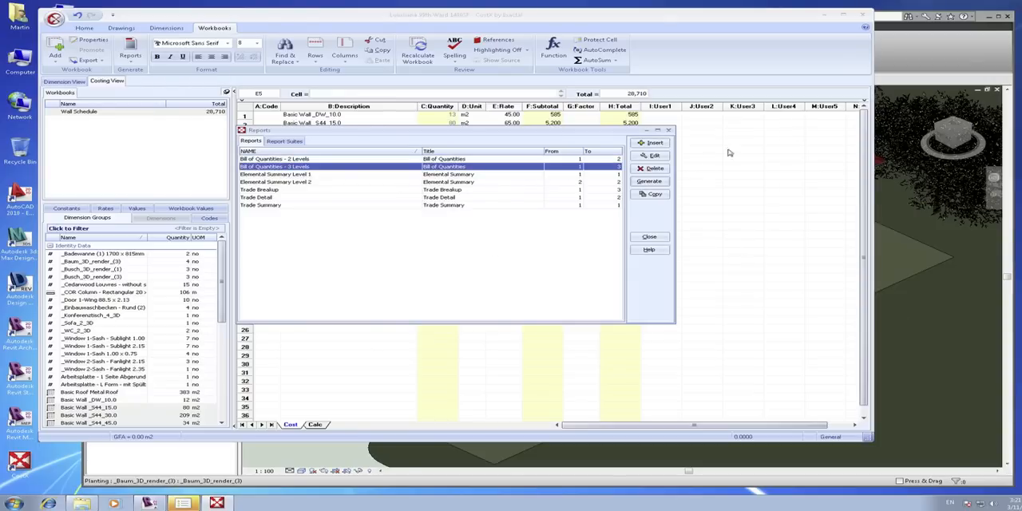
{"action": "left_click", "coordinate": [663, 182]}
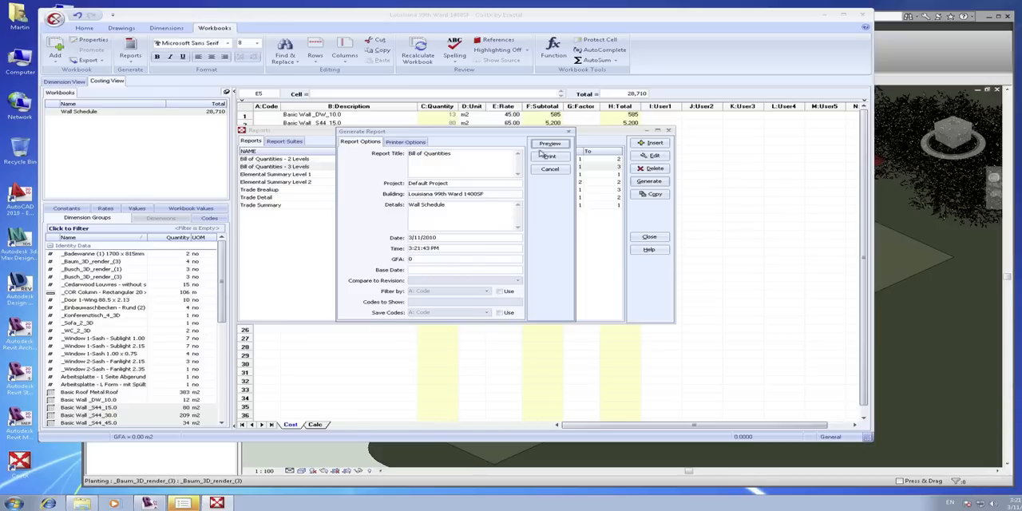
{"action": "left_click", "coordinate": [544, 147]}
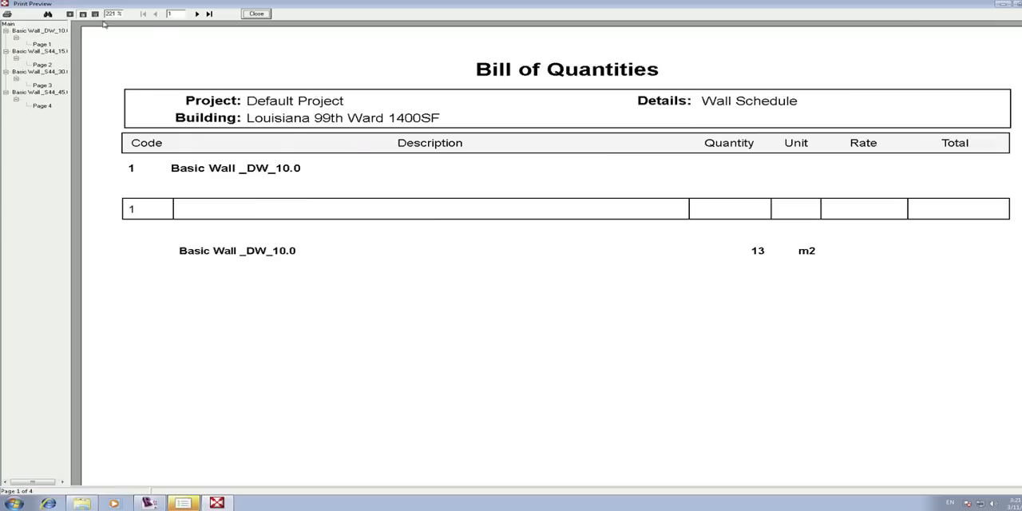
Fit the whole report page in view, look through all pages of the Bill of Quantities, and close the preview.
{"action": "left_click", "coordinate": [81, 15]}
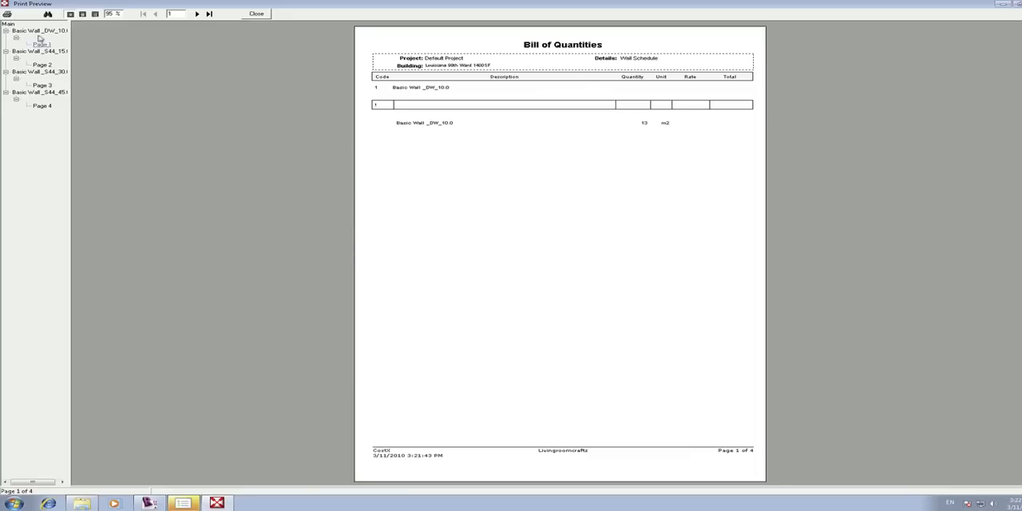
{"action": "left_click", "coordinate": [197, 15]}
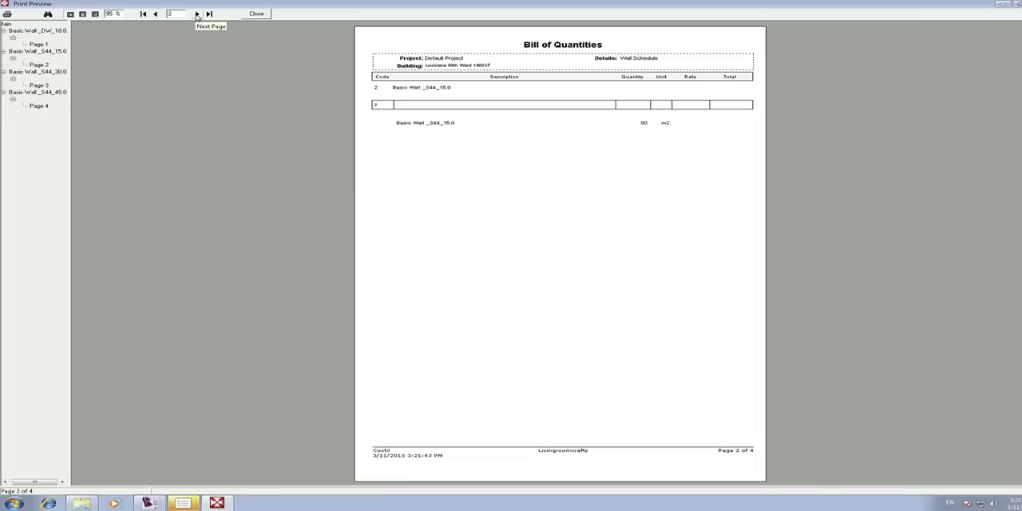
{"action": "left_click", "coordinate": [197, 14]}
{"action": "left_click", "coordinate": [197, 14]}
{"action": "left_click", "coordinate": [256, 13]}
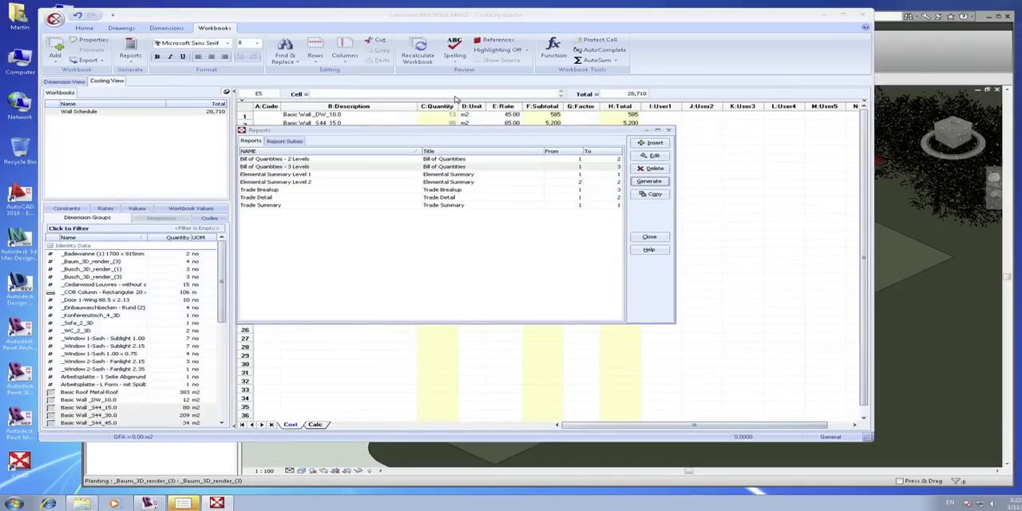